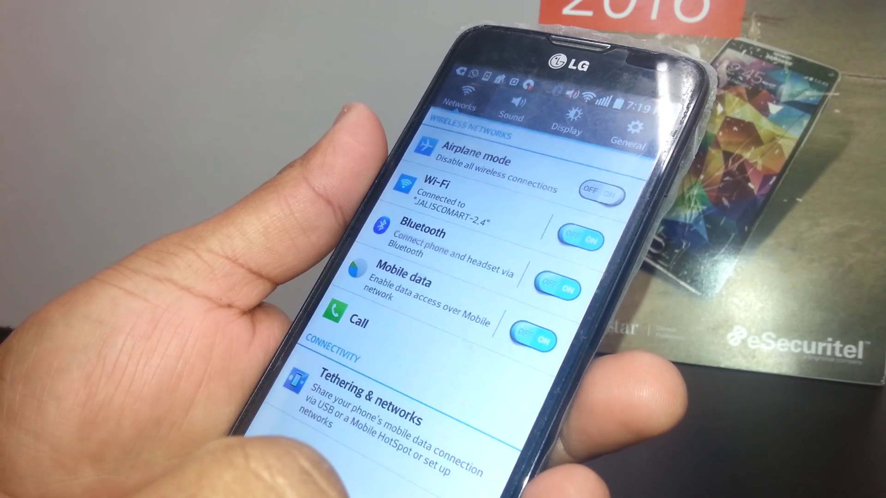
Step: Go to Tethering & networks > Mobile networks > Access point names and bring up its options menu
click(370, 408)
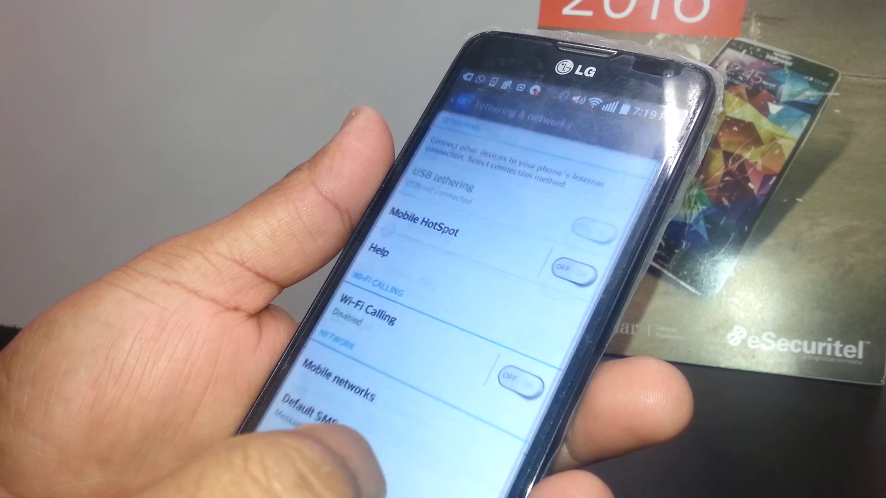
click(333, 388)
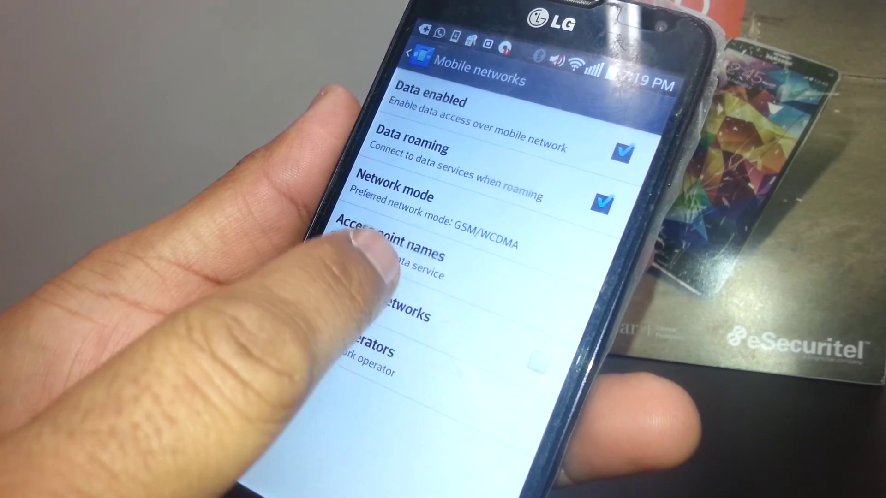
click(401, 253)
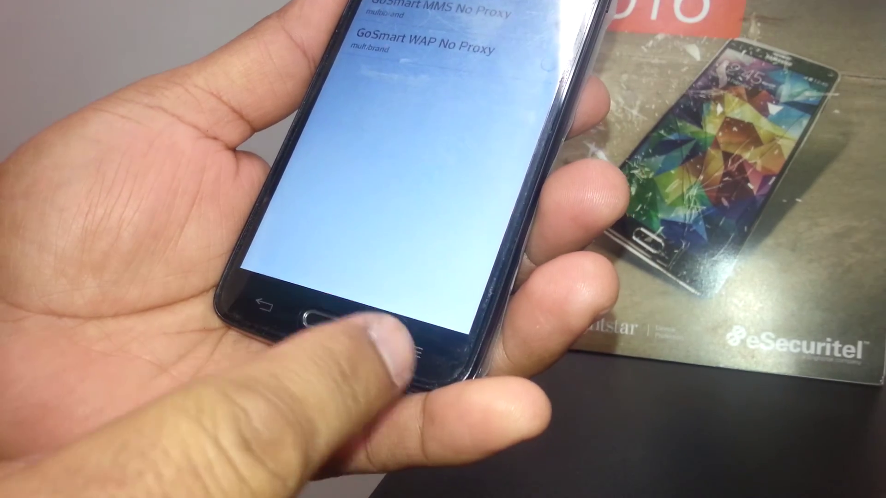
key(Menu)
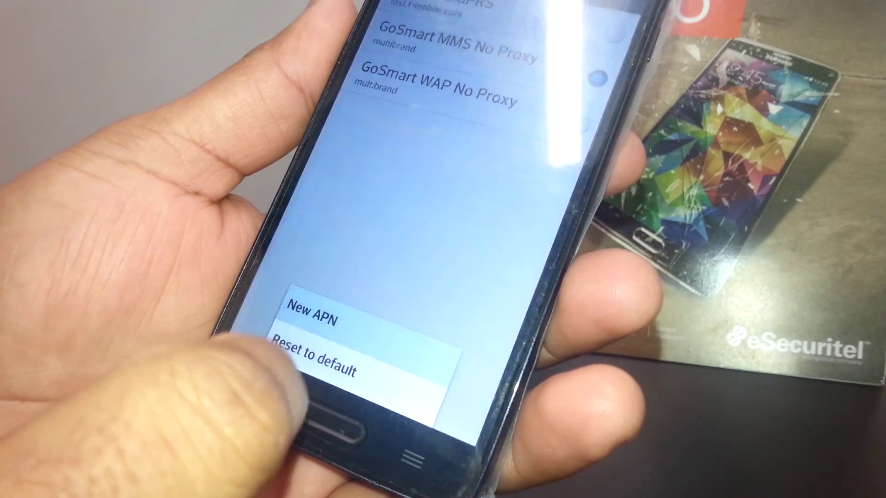
Step: Create a new APN and enter Rogers as its name
click(325, 324)
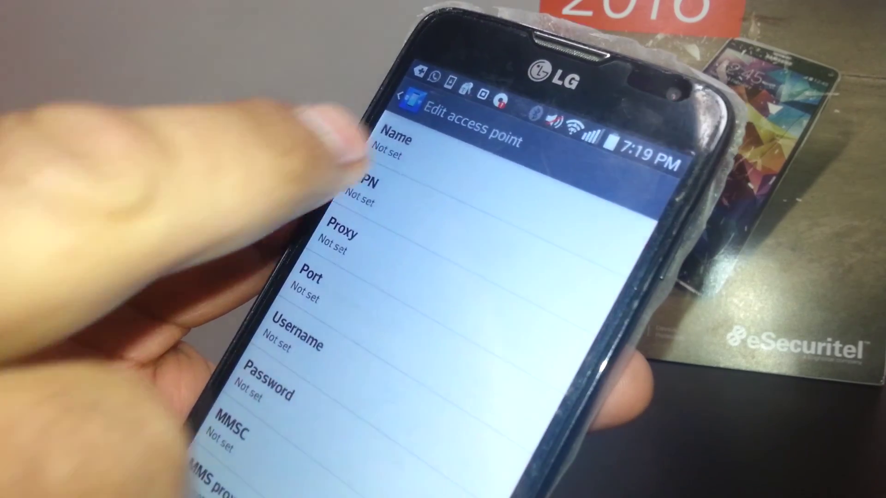
click(422, 155)
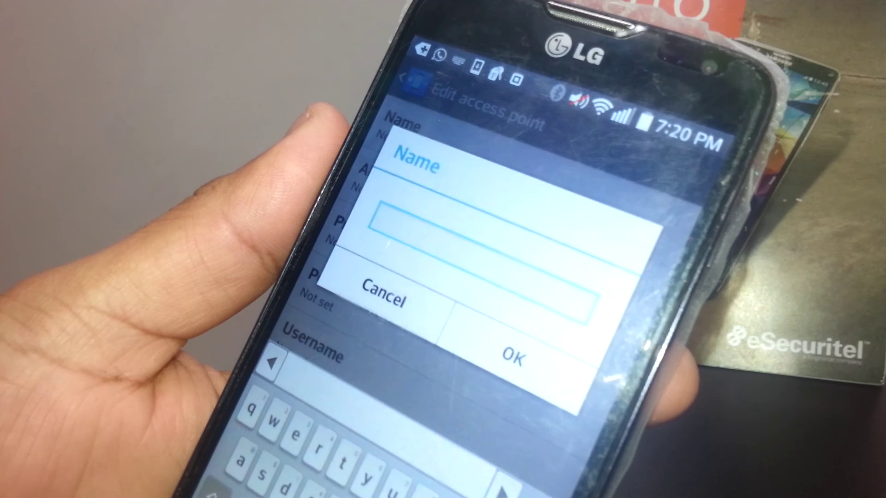
text(R)
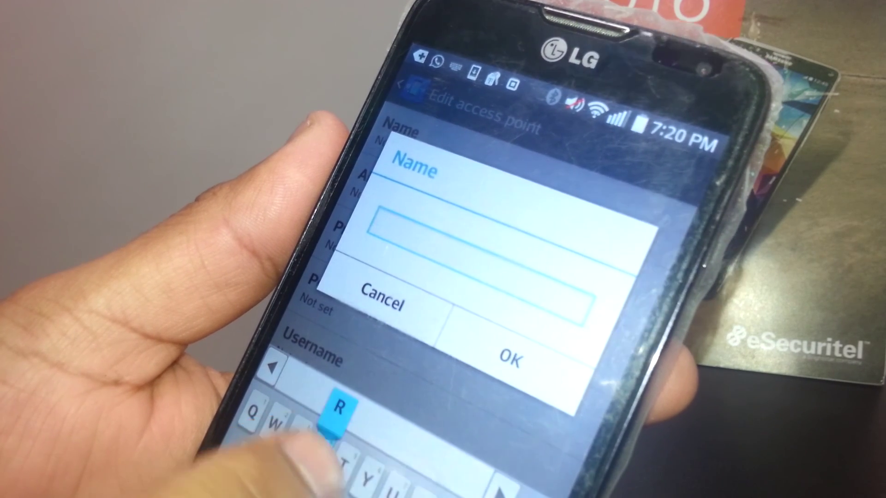
text(oger)
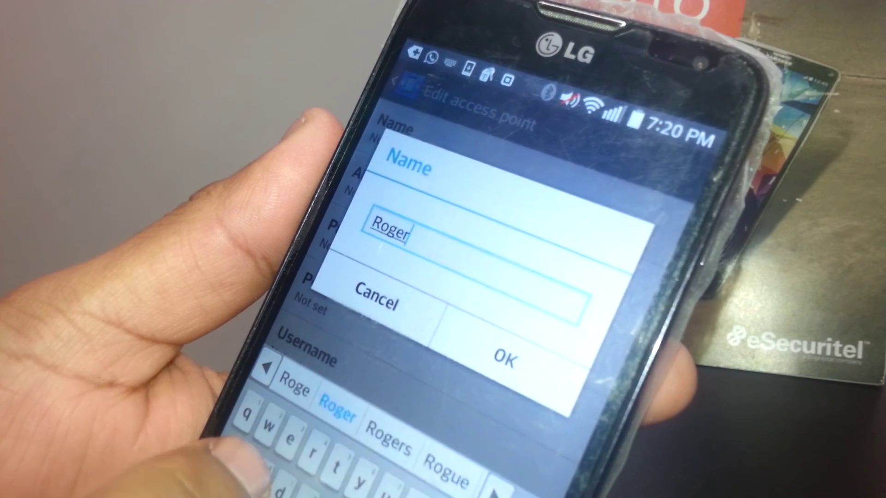
text(s)
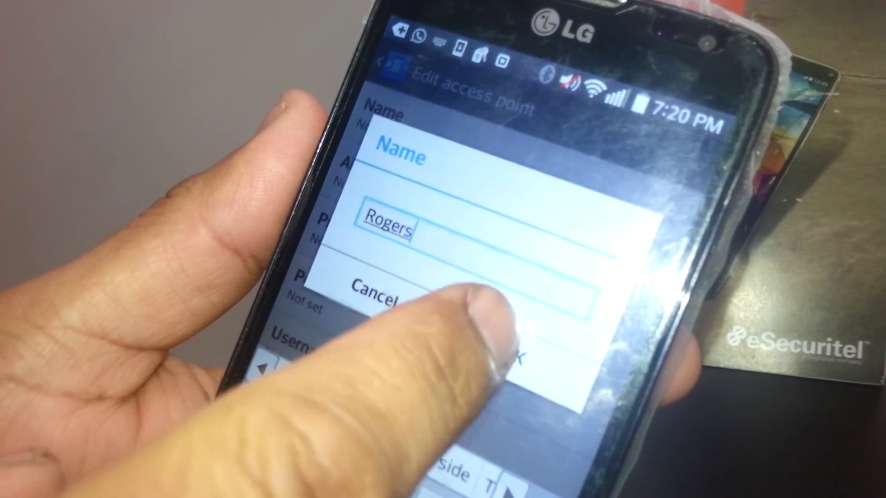
click(519, 357)
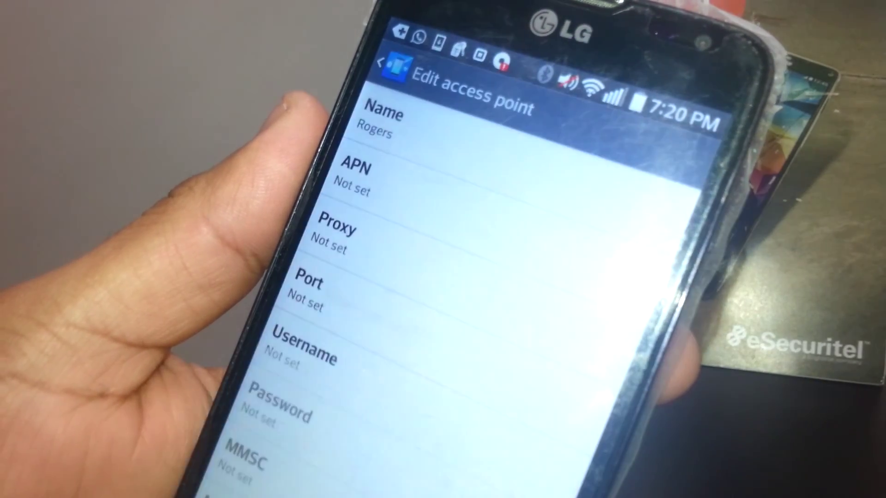
Step: Enter ltemobile.apn as the access point's APN value
click(388, 183)
text(lte)
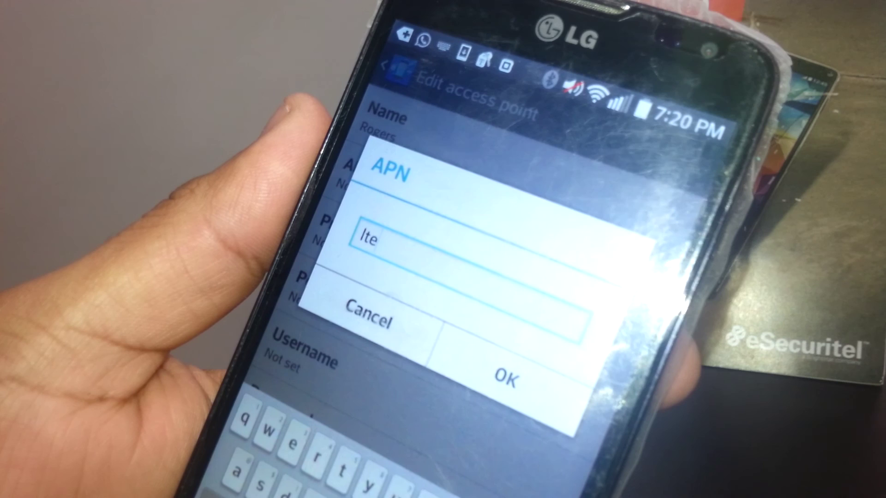
text(mob)
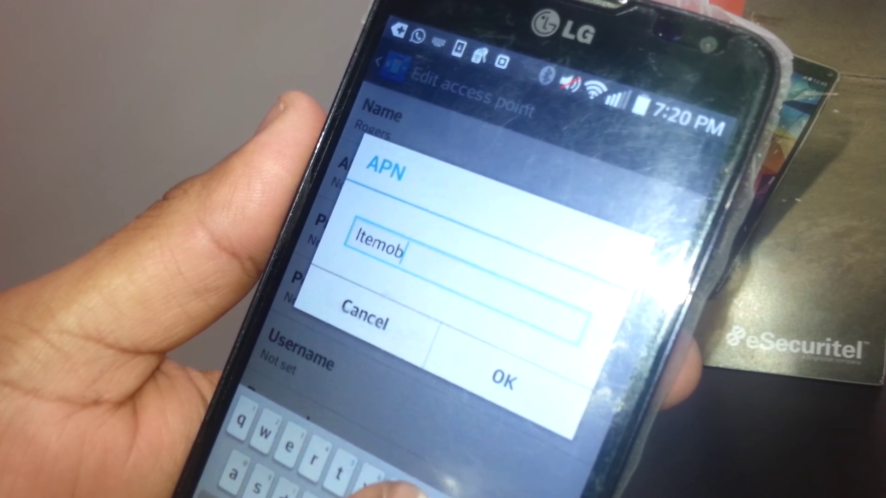
text(ile.)
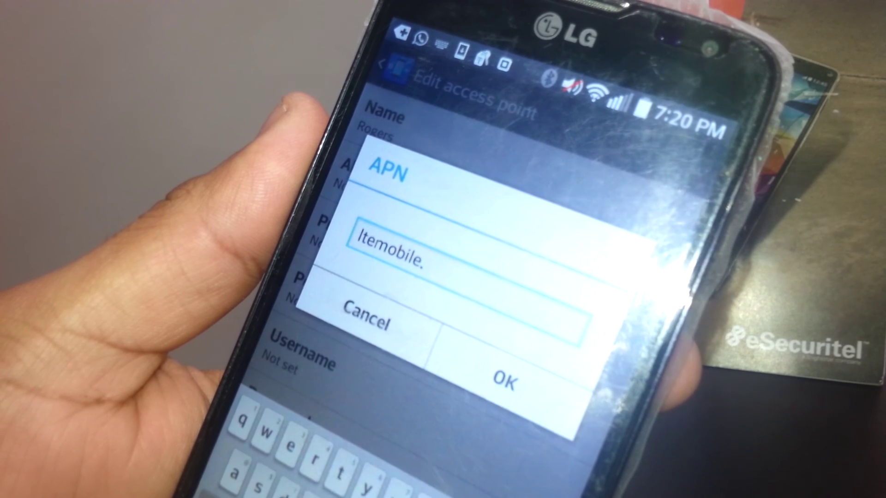
text(apn)
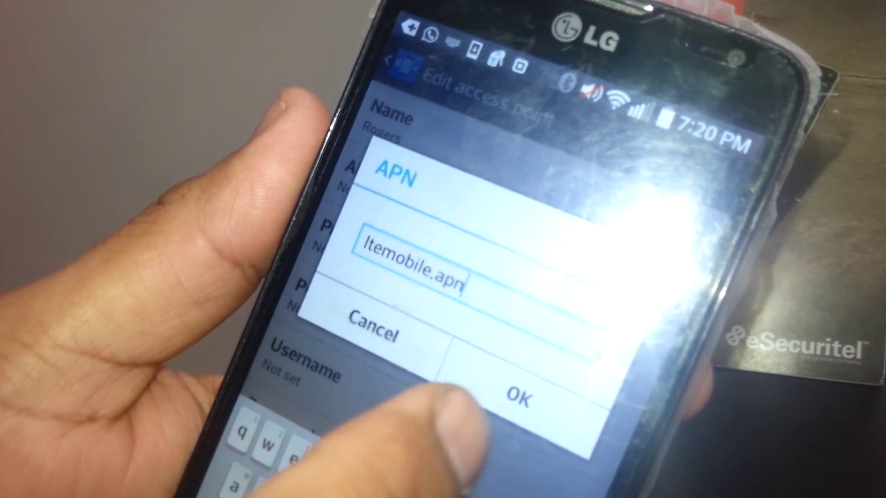
click(509, 388)
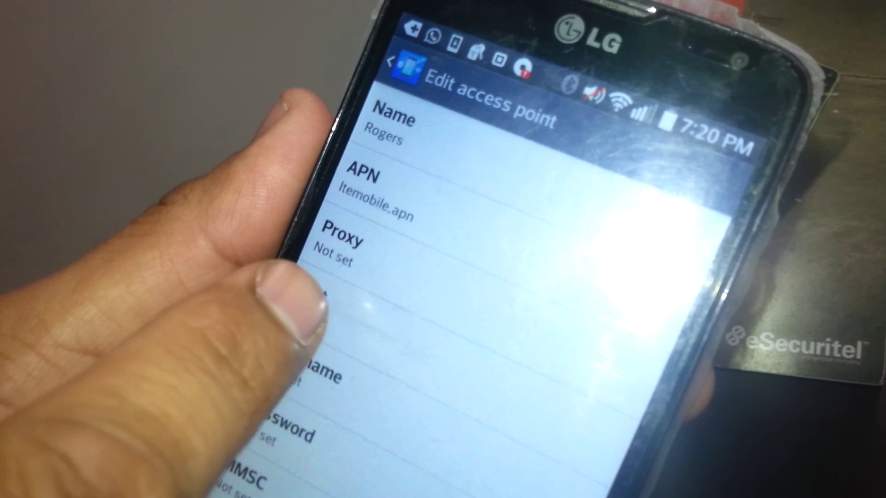
scroll(311, 416, down, 2)
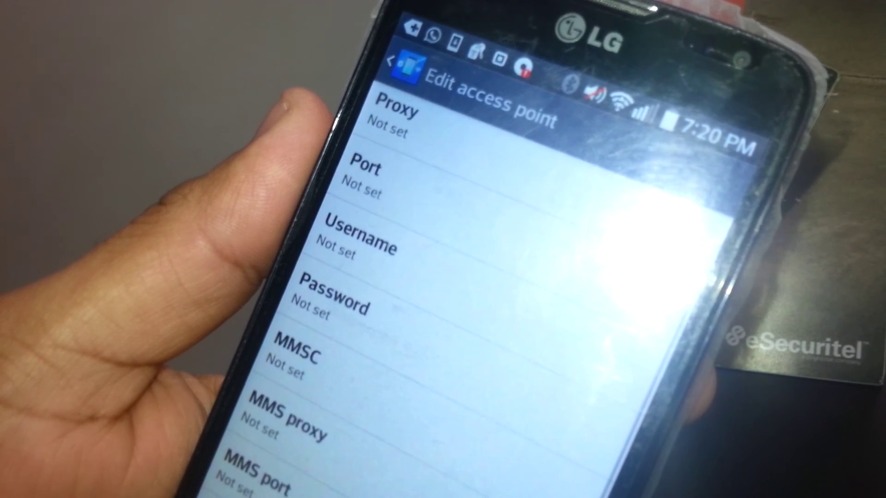
scroll(315, 422, down, 2)
click(346, 256)
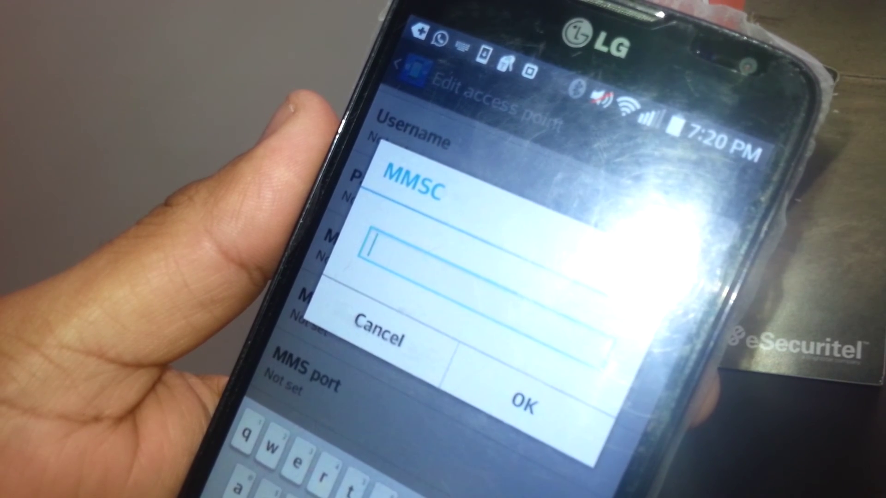
text(http)
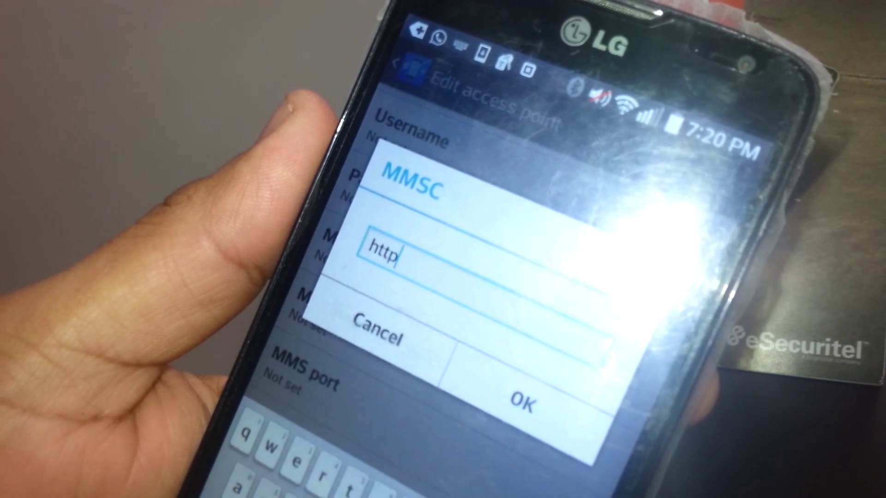
text(:)
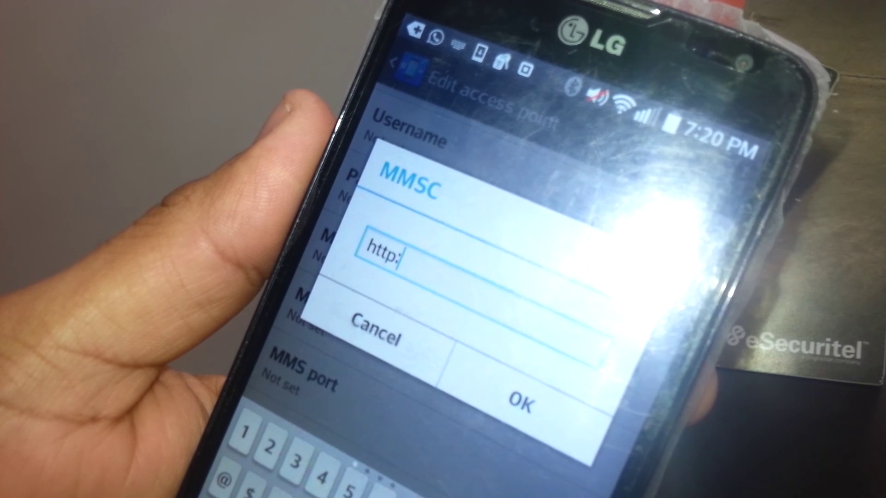
click(236, 492)
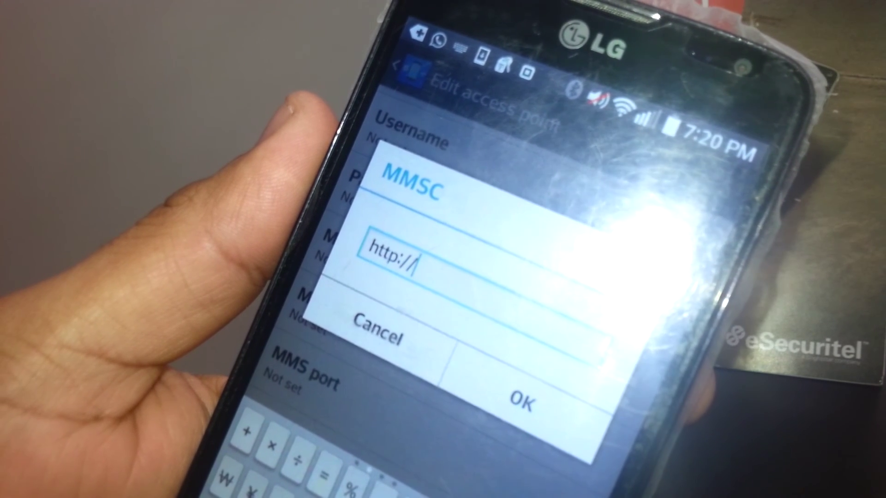
text(mm)
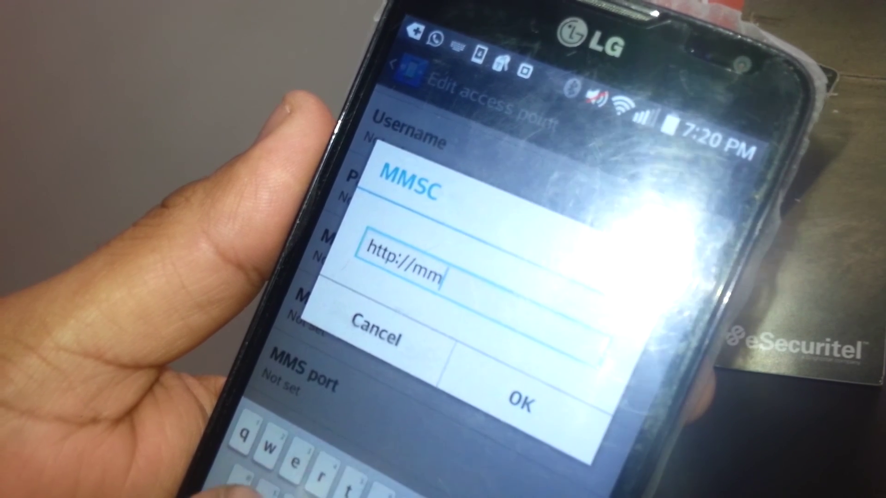
text(s.)
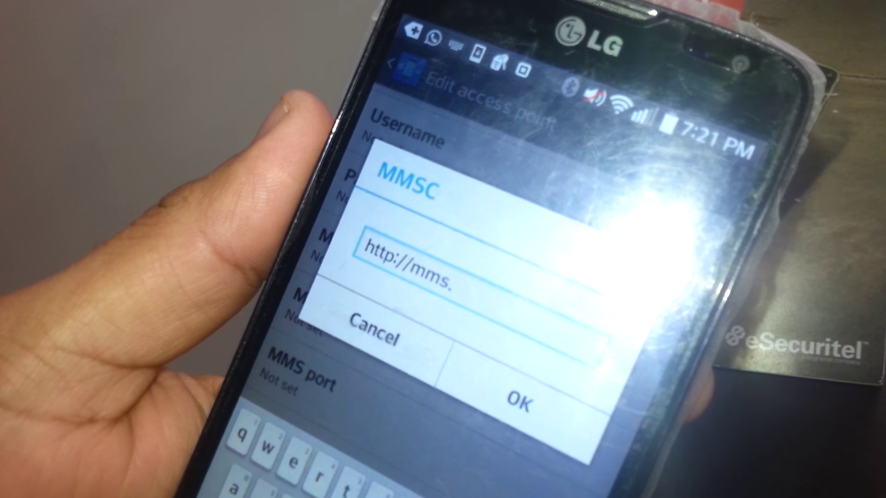
text(gp)
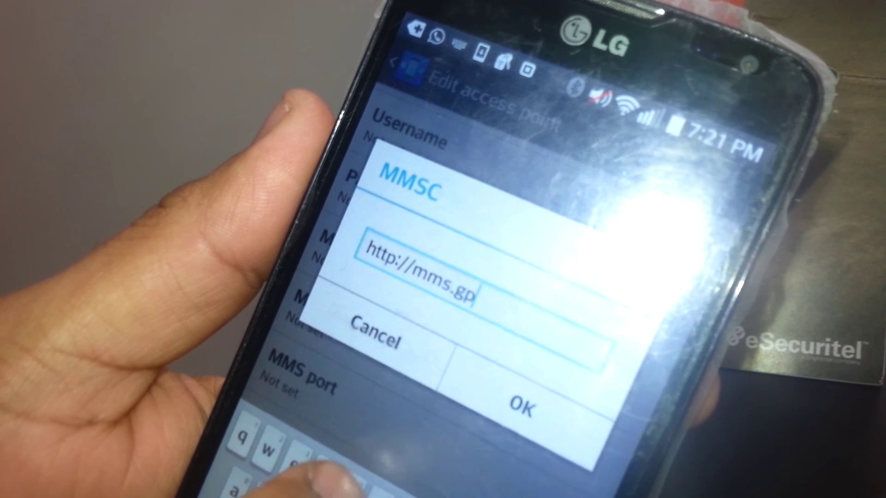
text(rs)
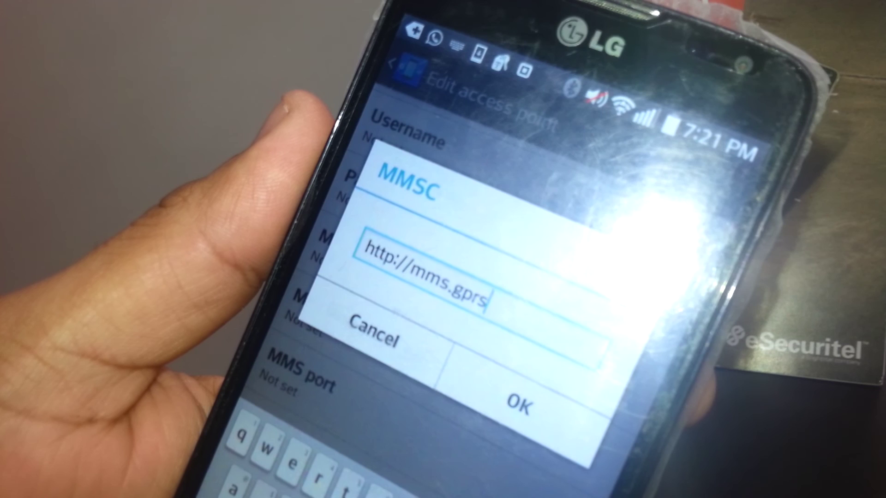
text(.)
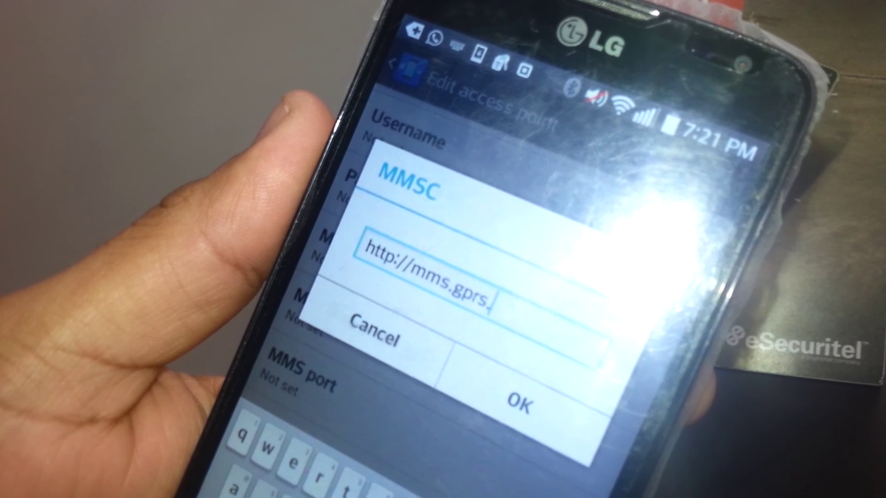
text(ro)
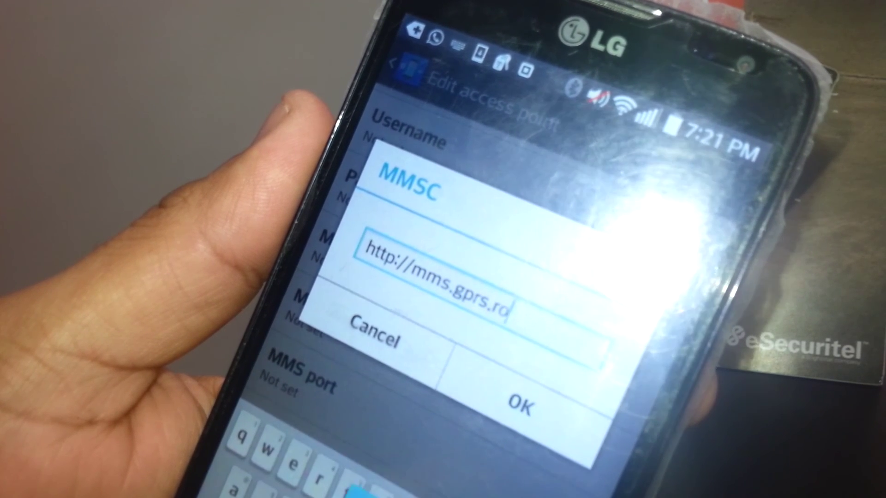
text(ger)
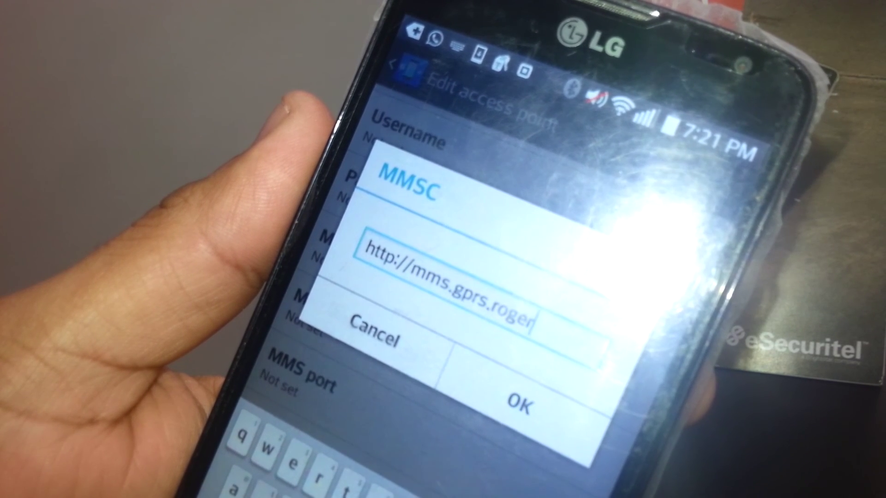
text(s.com)
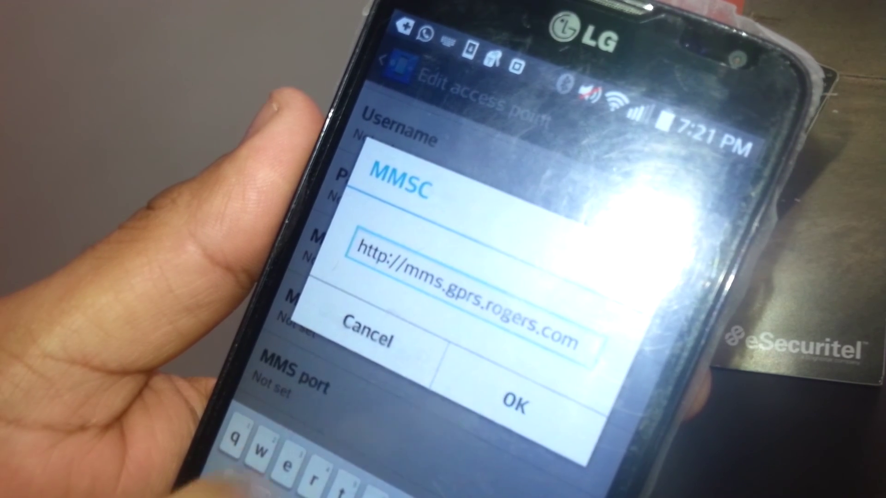
click(515, 404)
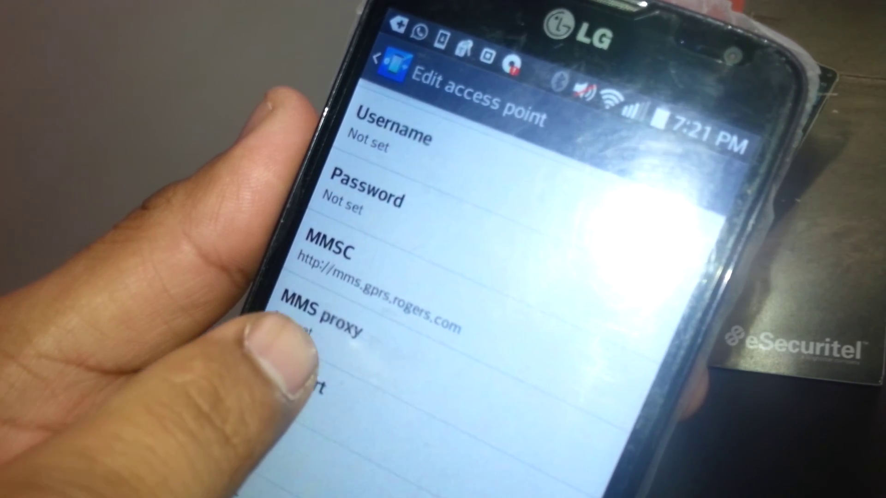
Step: Enter 10.128.1.69 as the MMS proxy address
click(326, 322)
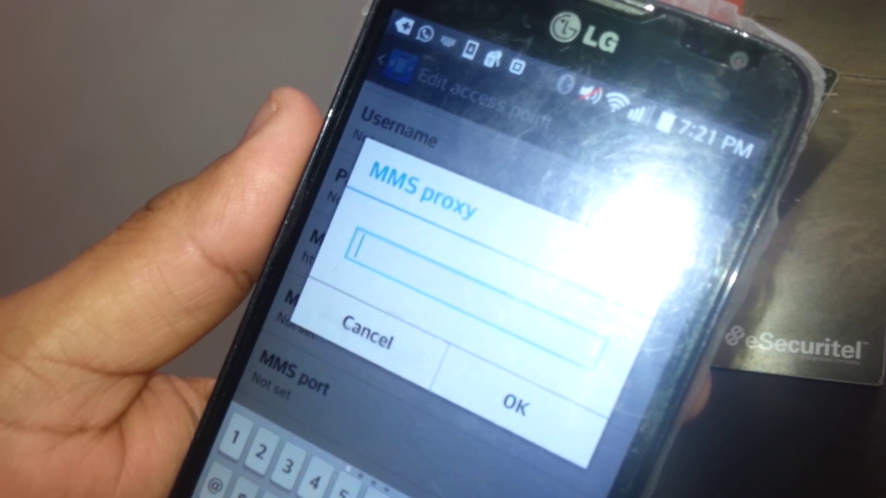
text(1)
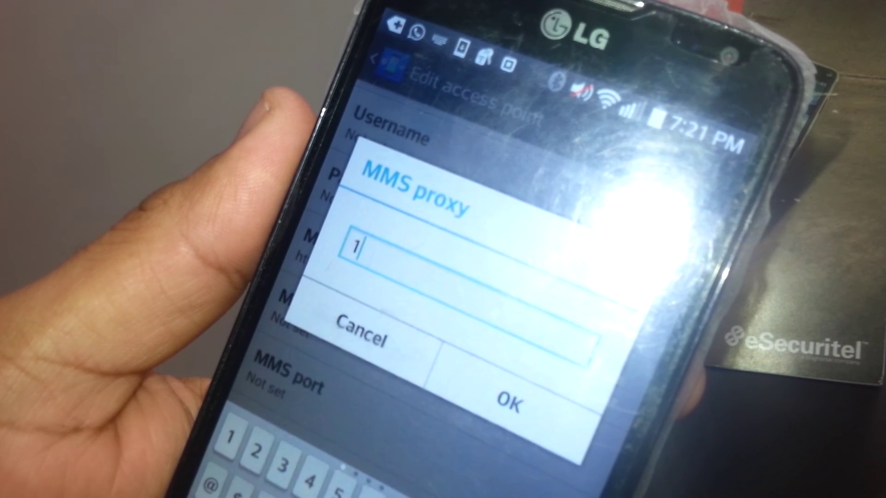
text(0)
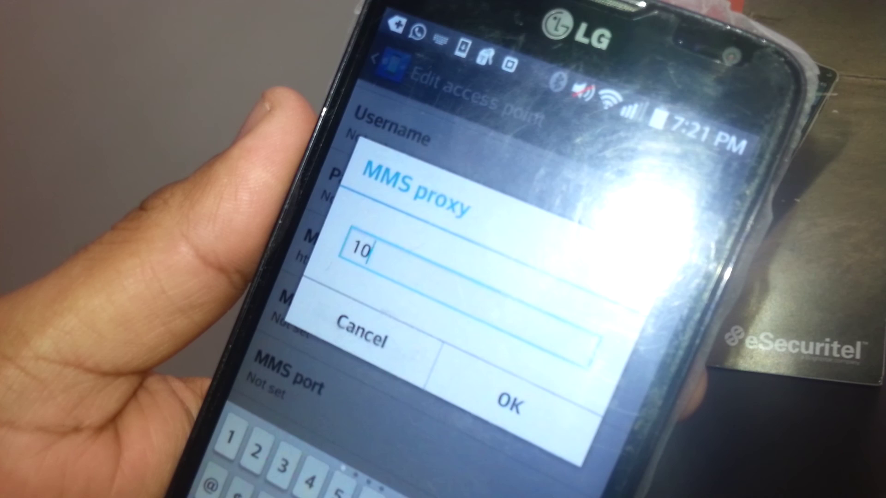
text(.)
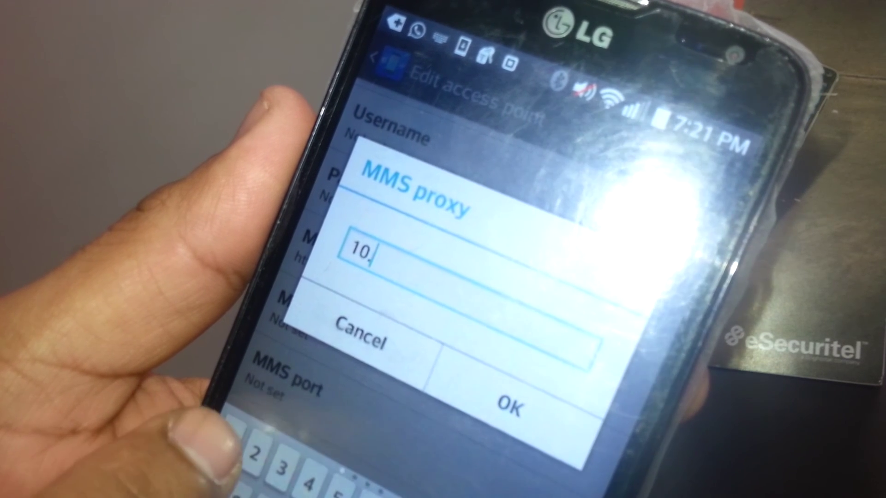
text(128.)
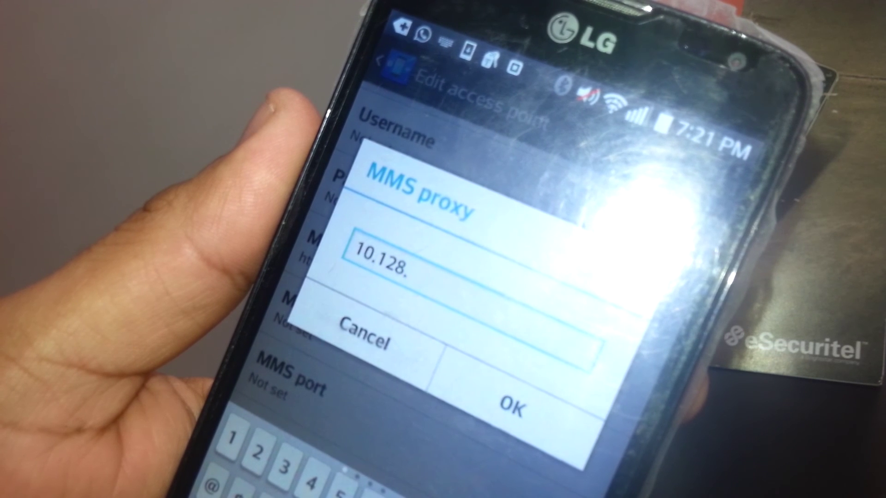
text(1)
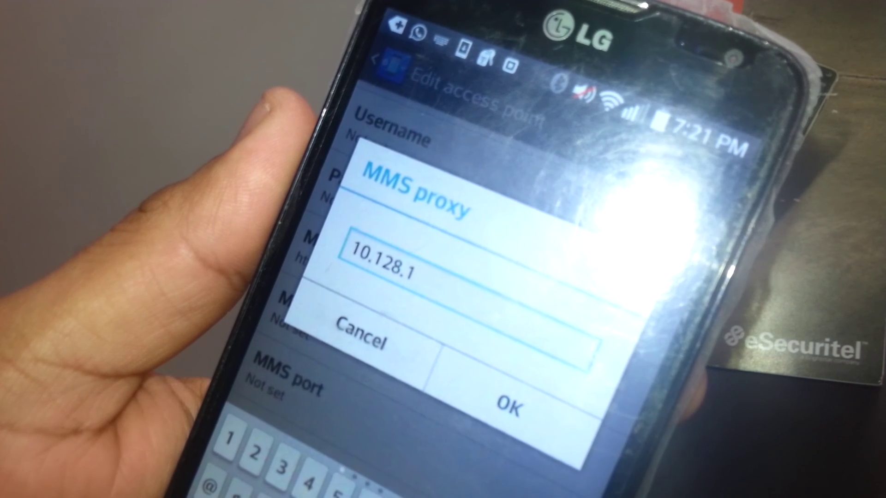
text(.69)
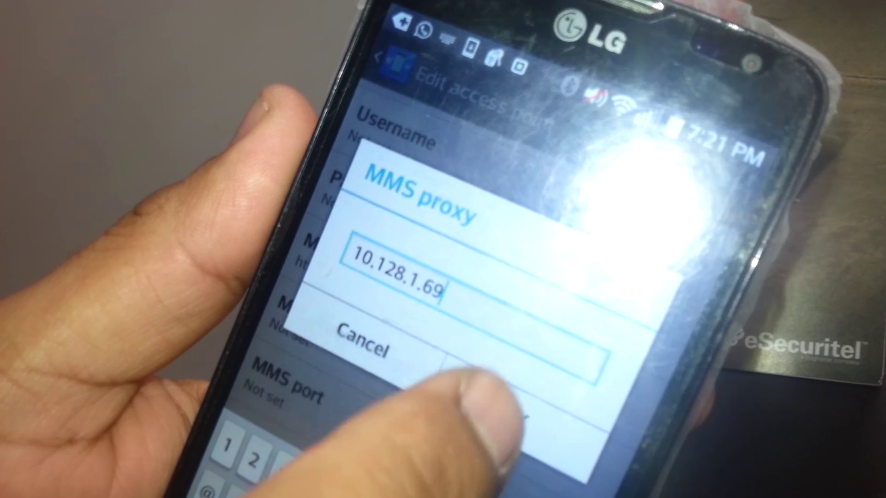
click(514, 417)
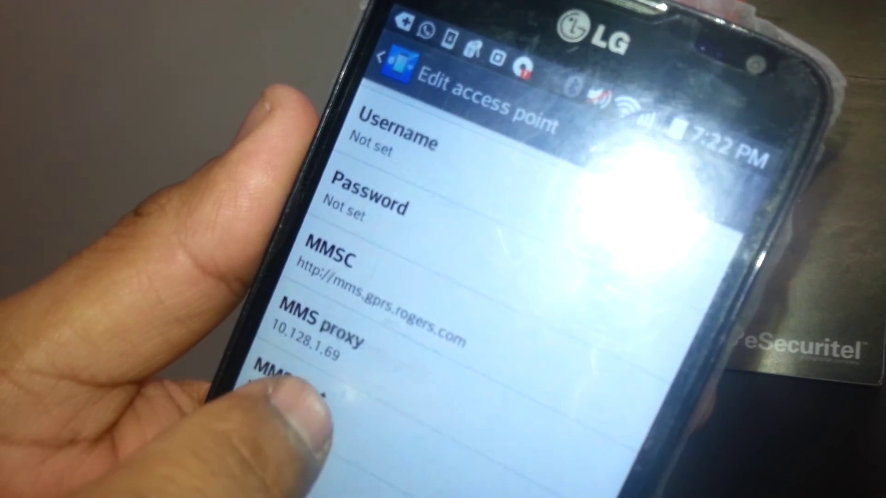
Step: Enter 80 as the MMS port
click(298, 395)
text(80)
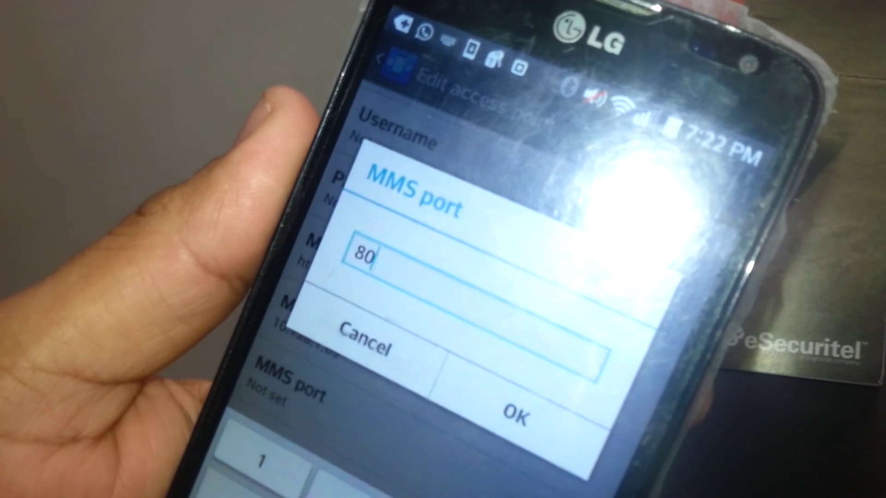
click(519, 417)
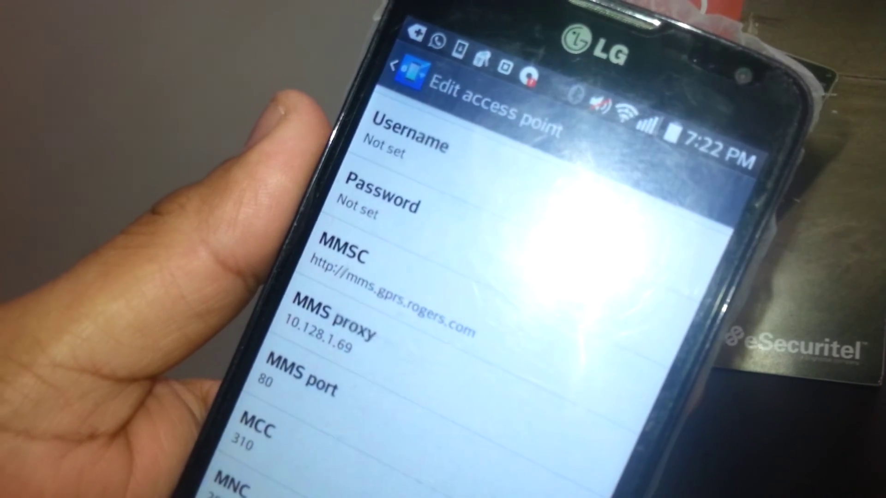
scroll(387, 415, down, 2)
scroll(416, 422, up, 5)
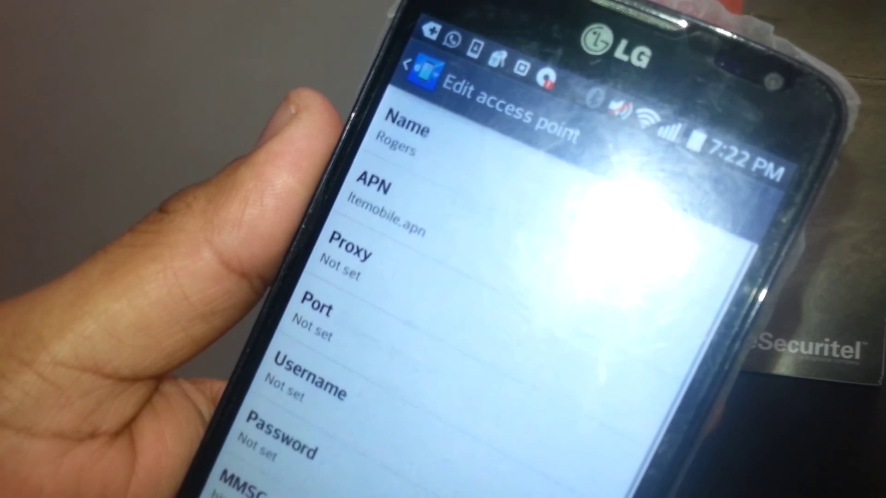
scroll(395, 423, down, 2)
scroll(394, 422, down, 3)
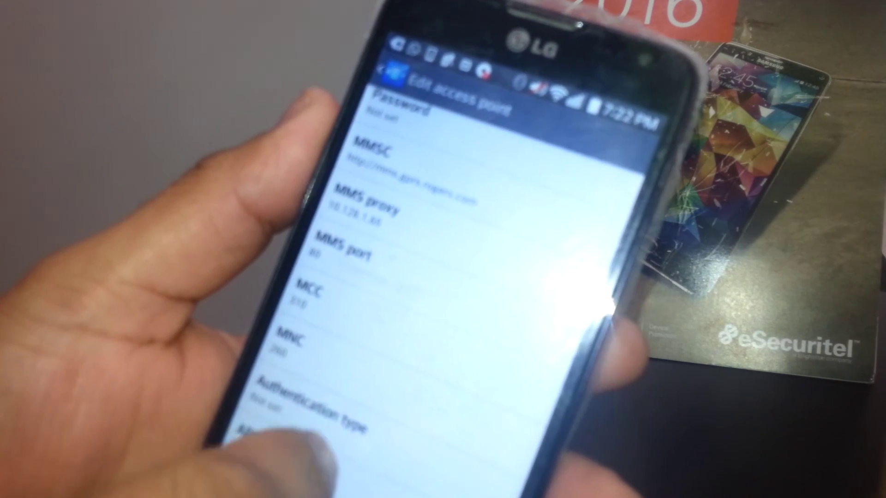
Step: Open the APN type field for editing
click(270, 439)
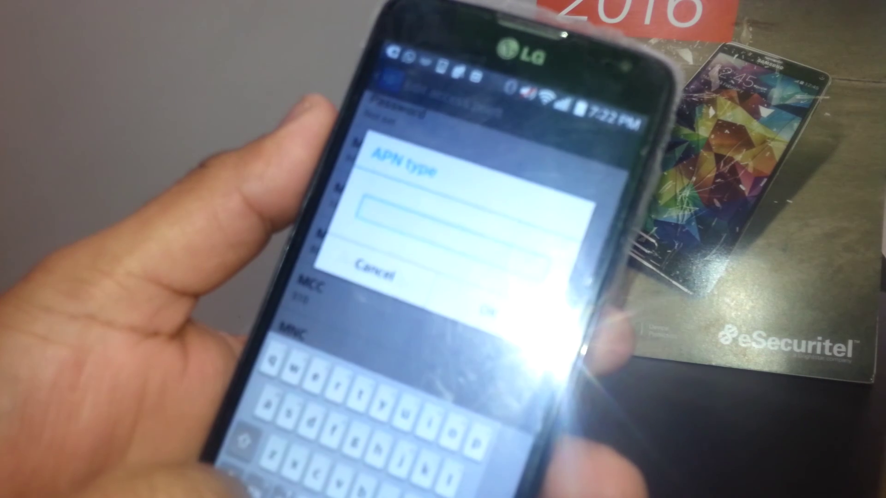
text(ind)
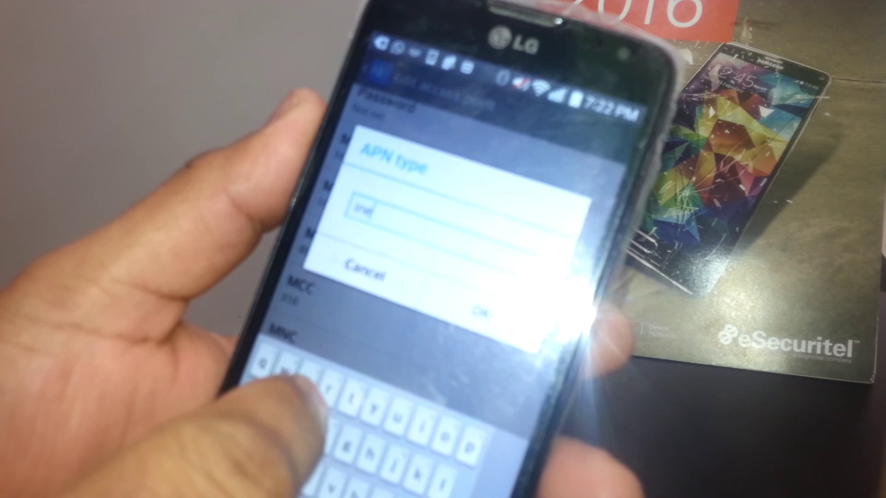
text(n)
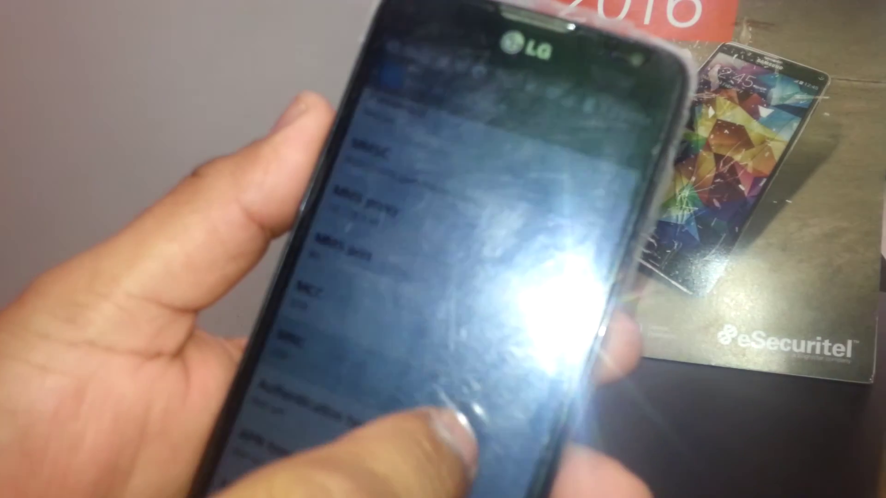
Step: Check the MNC entry and close it without changes
click(346, 360)
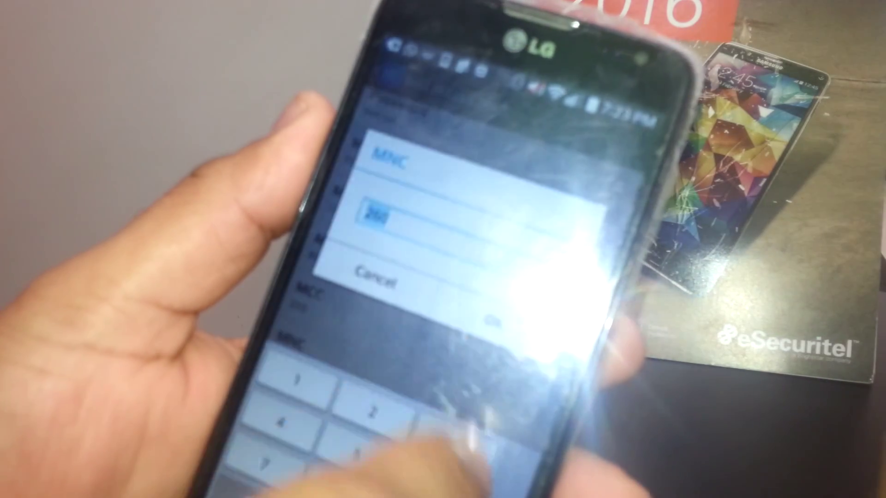
click(374, 277)
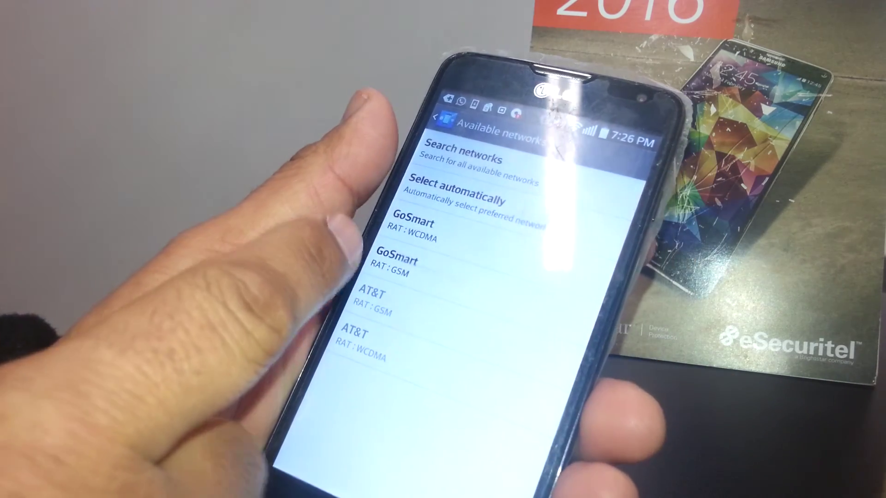
Step: Choose GoSmart (RAT: WCDMA) from the available networks list
click(422, 228)
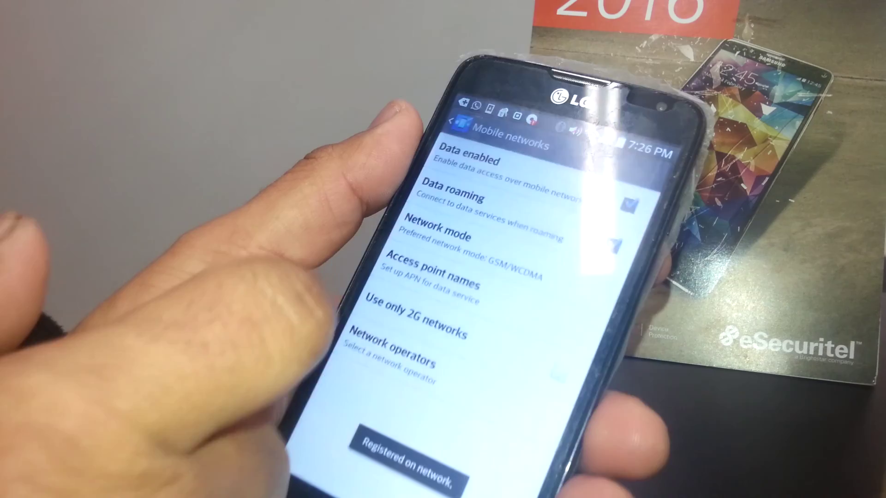